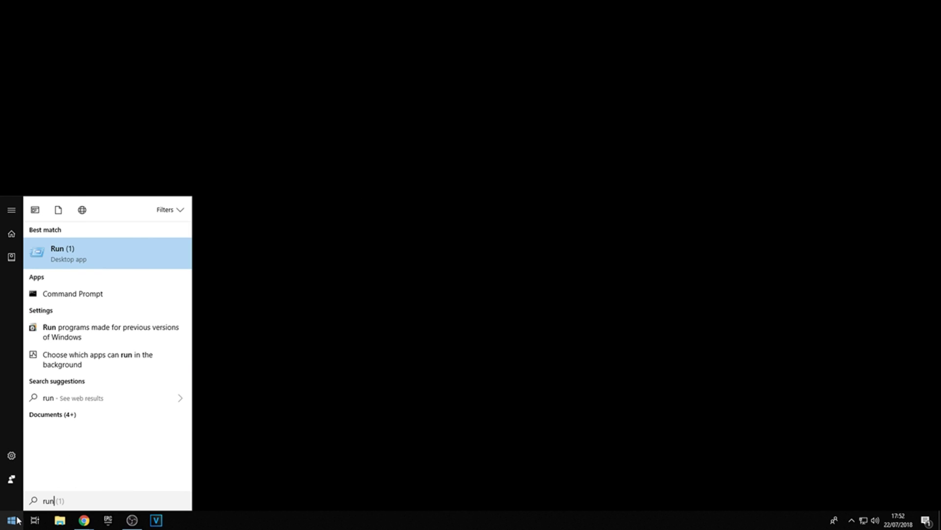
Launch msconfig from Run and set the Boot tab timeout to 3 seconds.
left_click(119, 252)
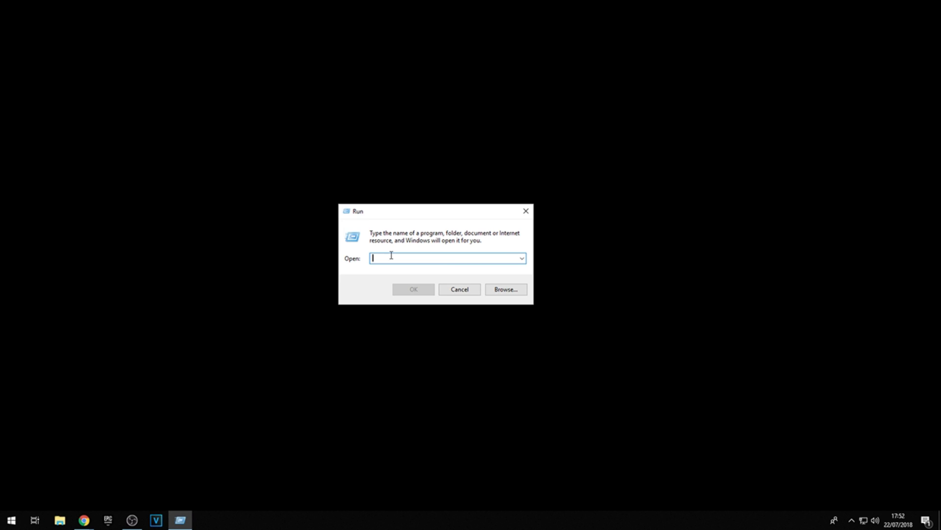
type("msconfig")
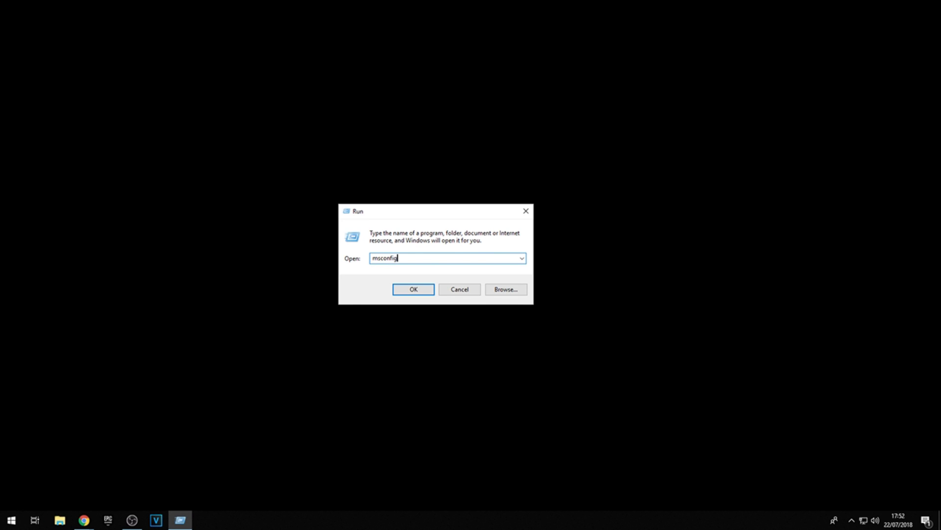
left_click_drag(428, 216, 456, 191)
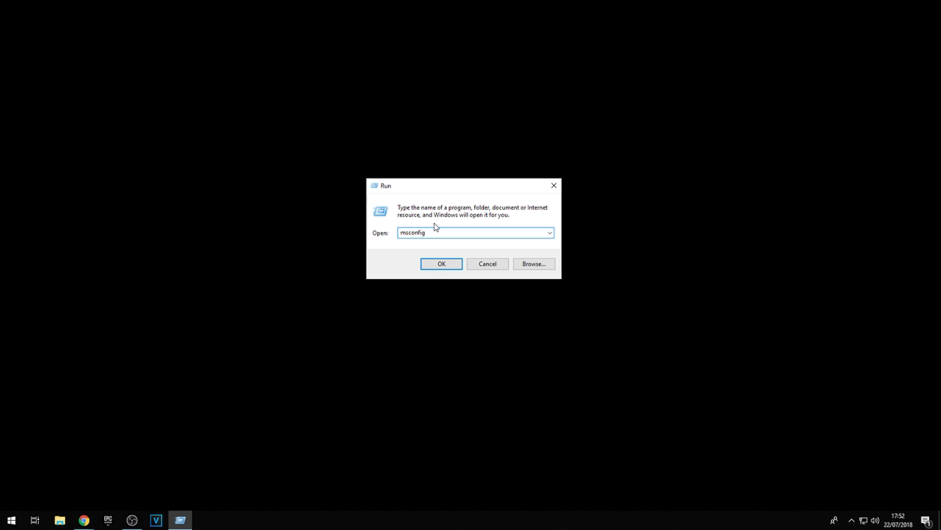
left_click(439, 262)
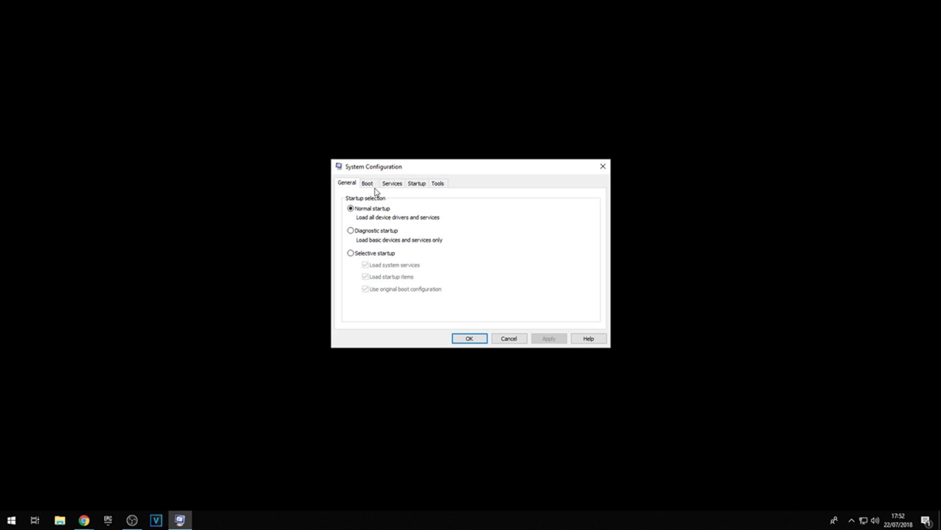
left_click(367, 184)
mouse_move(394, 171)
left_mouse_down()
mouse_move(406, 152)
mouse_move(404, 162)
left_mouse_up()
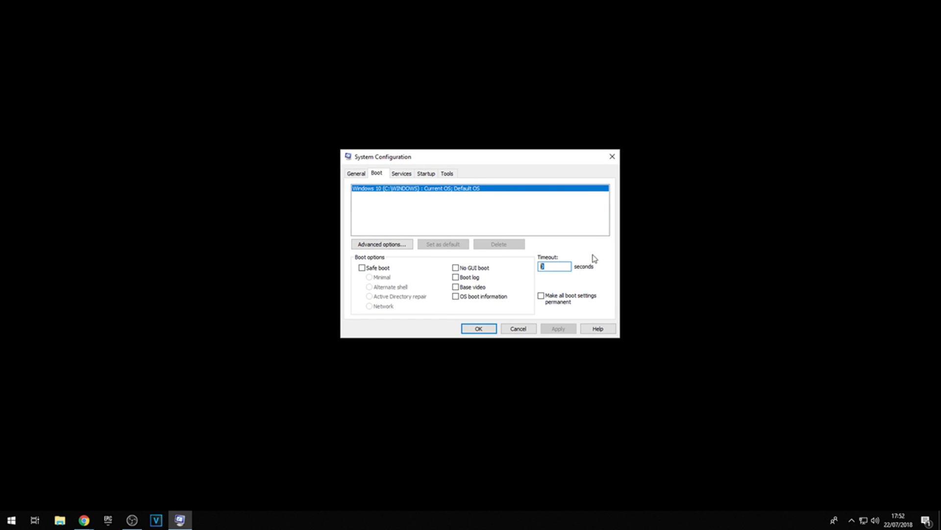
left_click(384, 244)
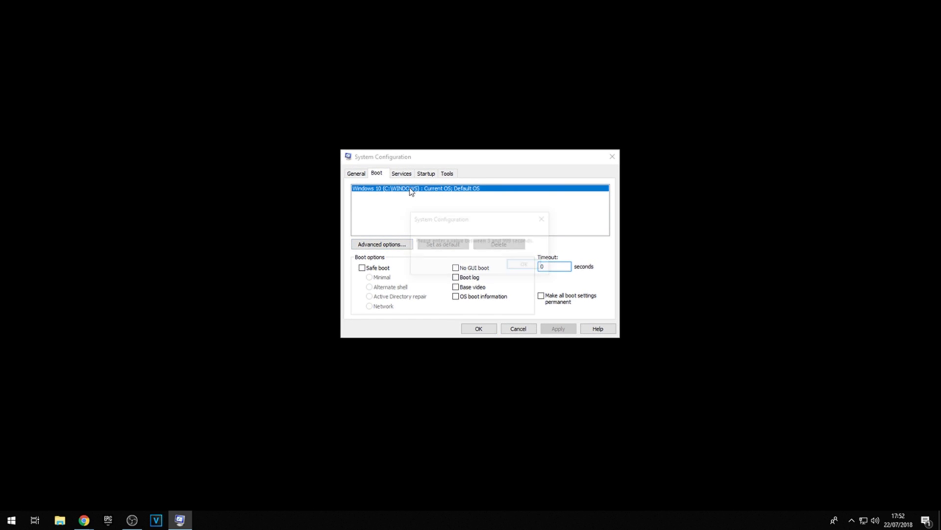
left_click(546, 218)
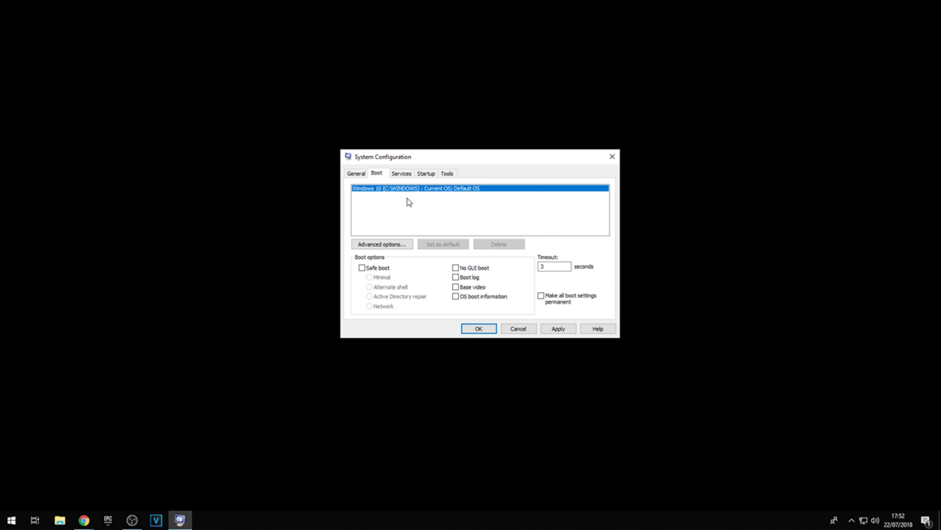
Limit the boot to 4 processors in the advanced boot options.
left_click(379, 250)
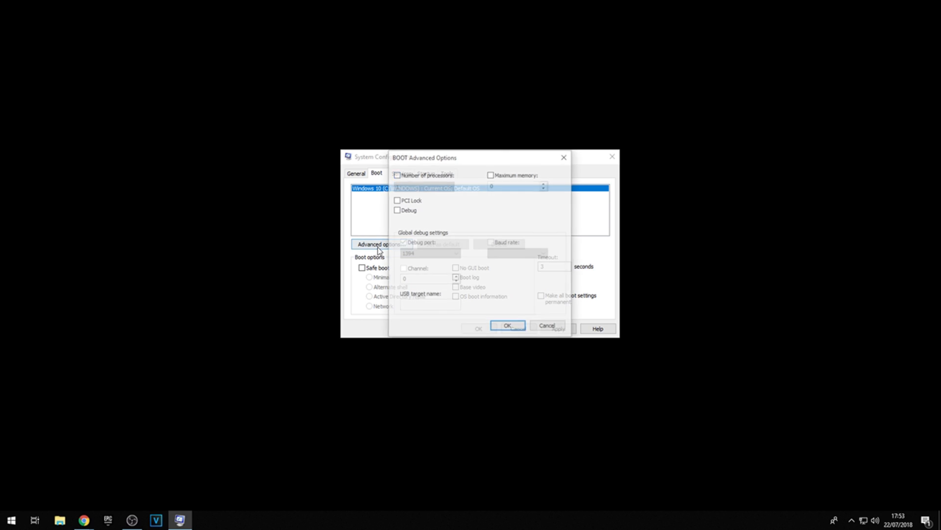
left_click(403, 176)
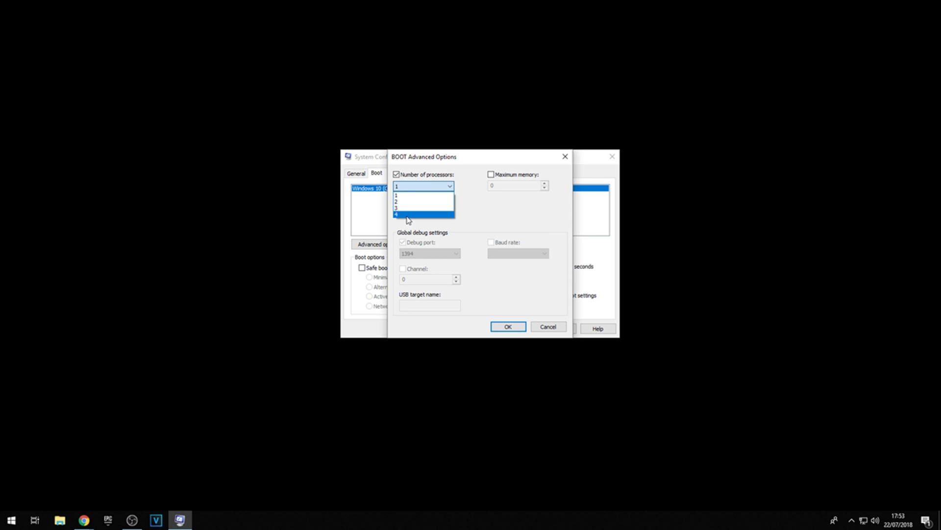
left_click(407, 216)
Leave maximum memory unchecked, then close Advanced options and System Configuration.
left_click(491, 176)
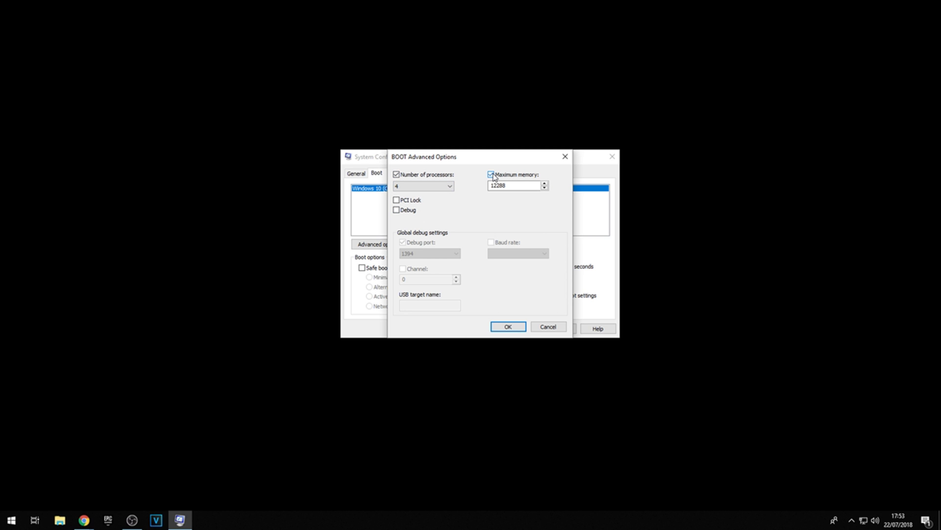
key("Tab")
left_click(490, 176)
left_click(565, 157)
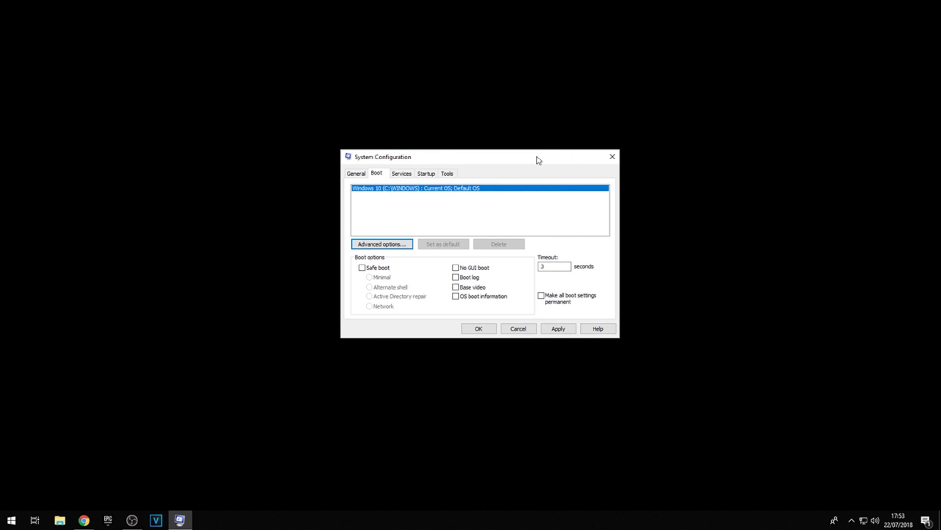
left_click_drag(534, 159, 542, 141)
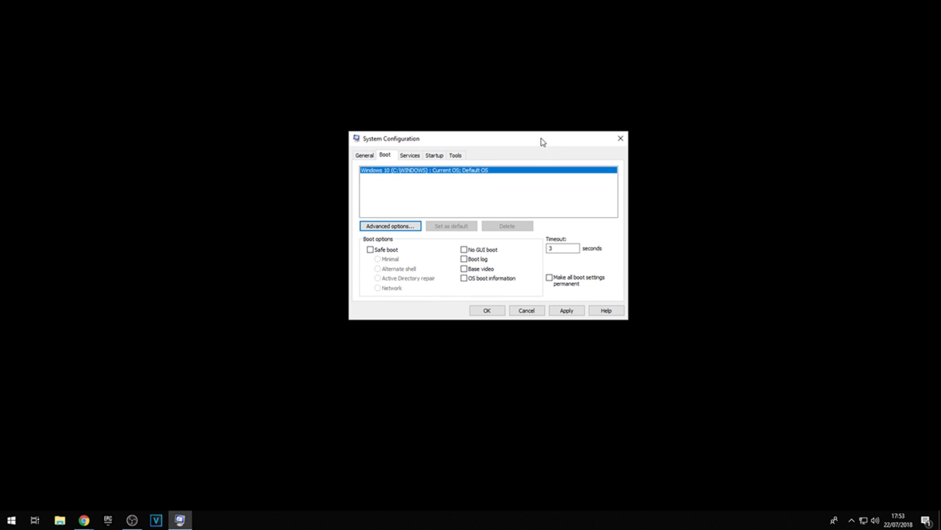
left_click(621, 139)
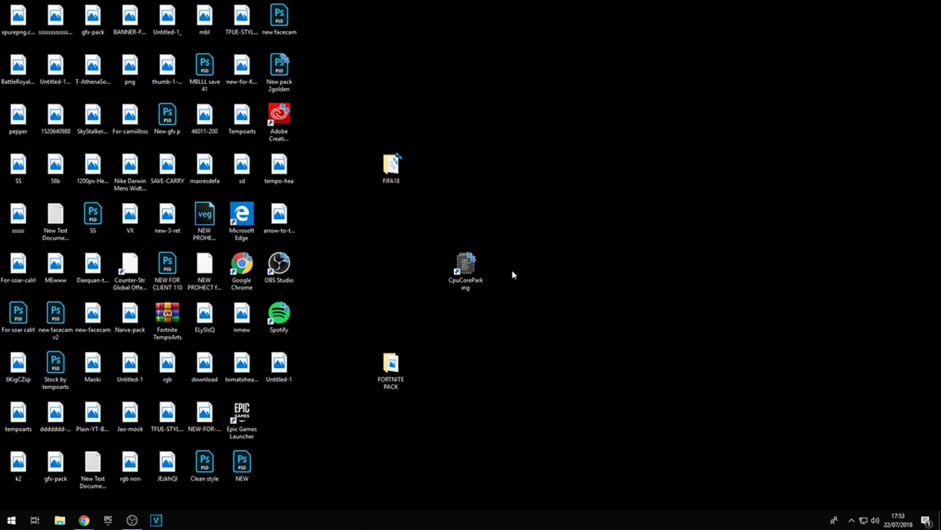
left_click_drag(440, 254, 494, 303)
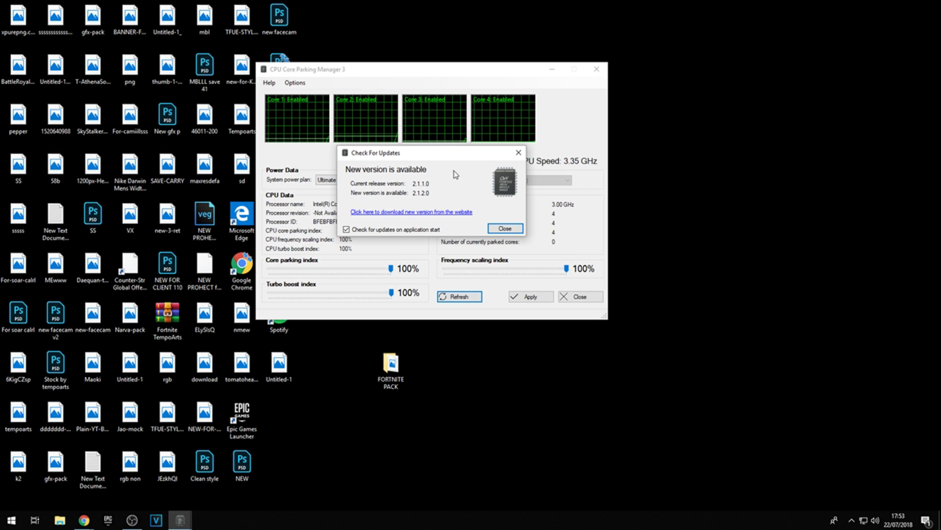
left_click(518, 152)
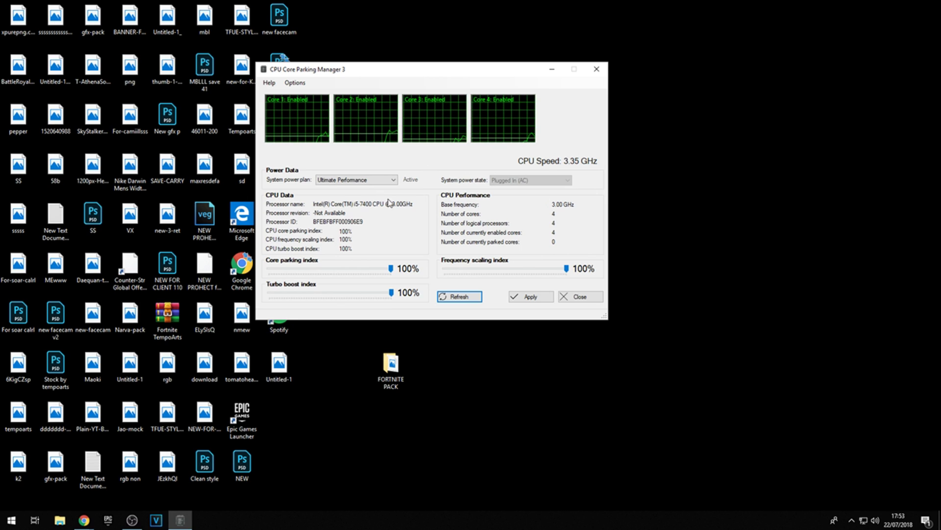
left_click_drag(391, 269, 269, 269)
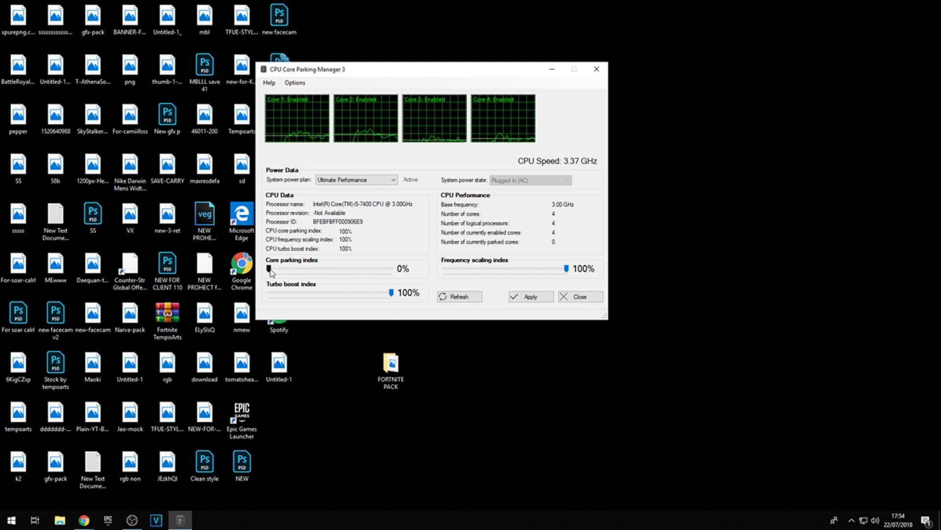
left_click_drag(271, 269, 452, 266)
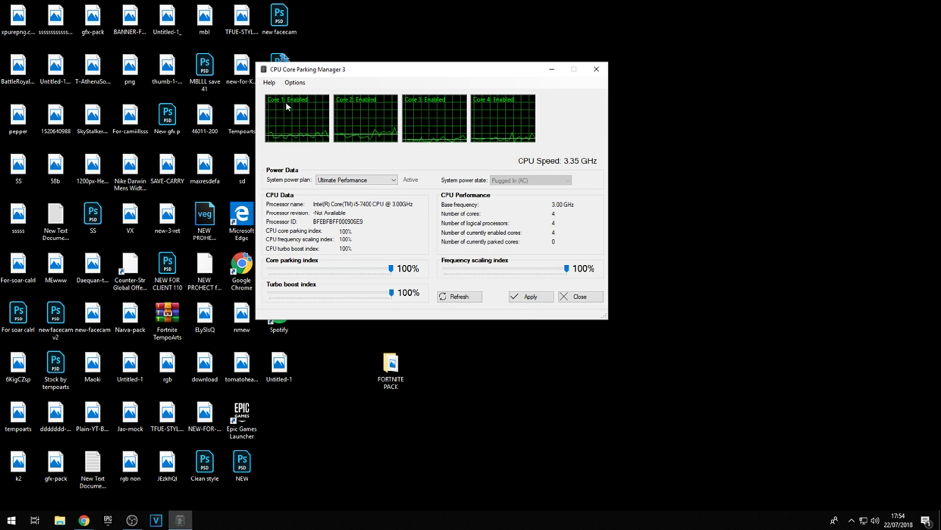
left_click_drag(429, 64, 435, 66)
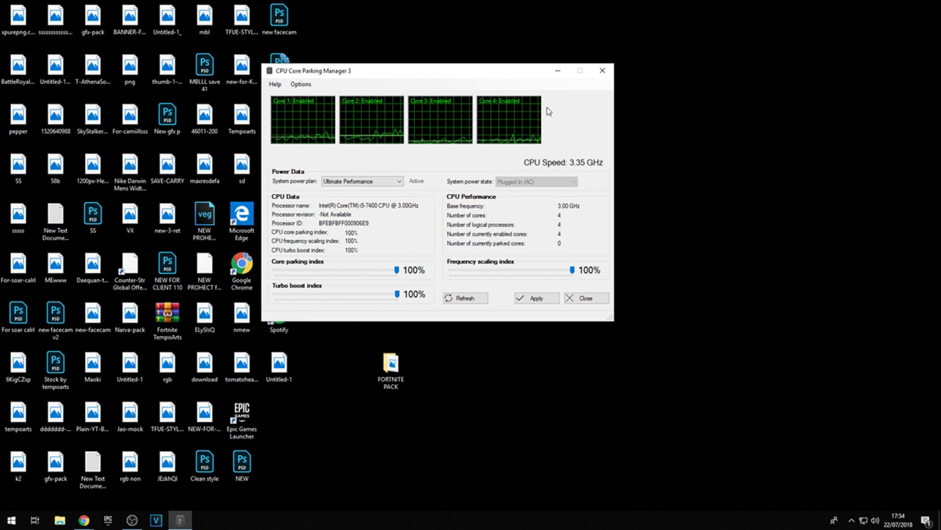
left_click(350, 181)
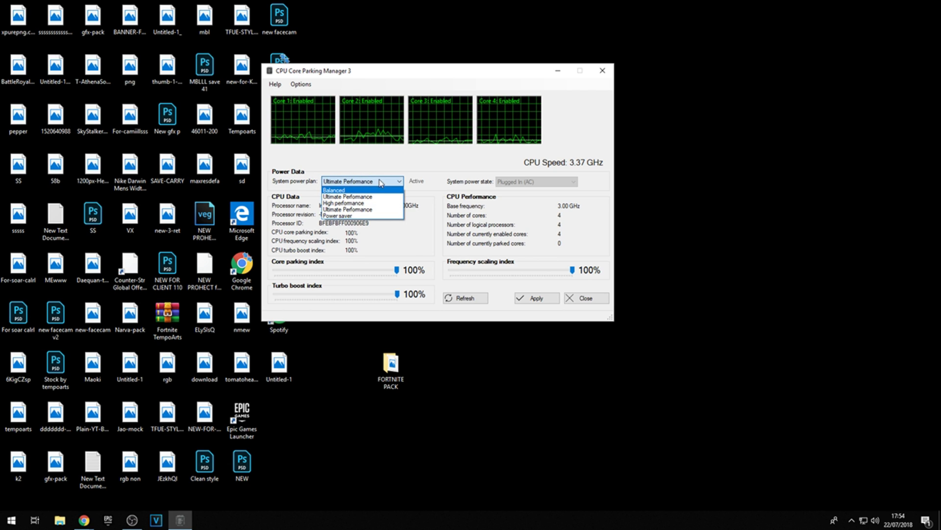
left_click(373, 180)
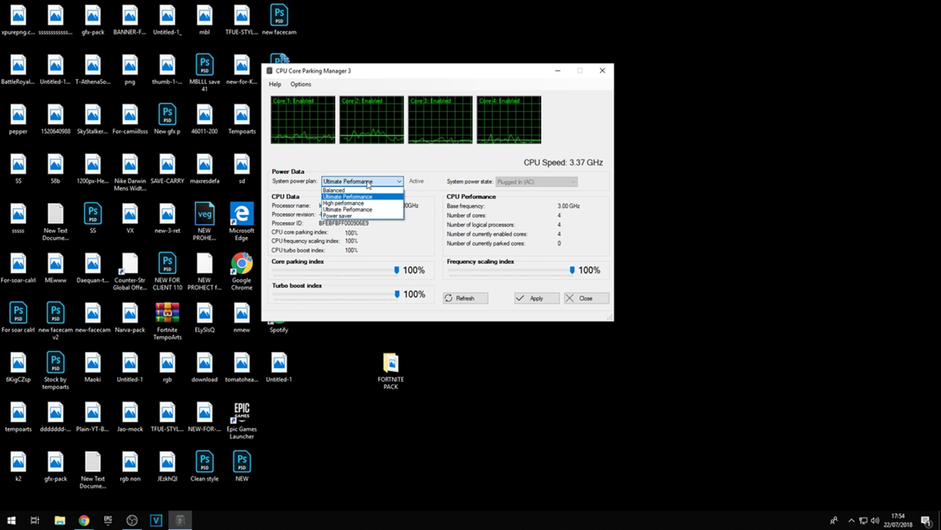
left_click(367, 184)
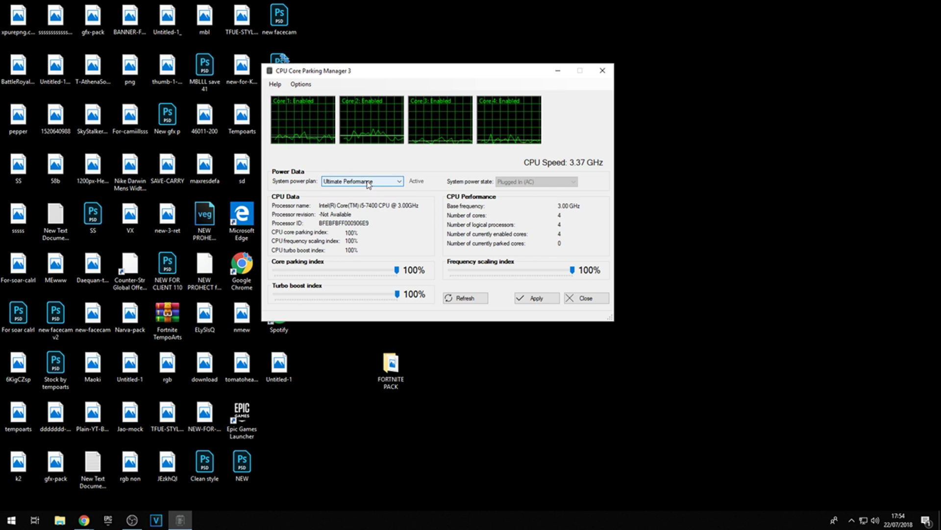
left_click(581, 298)
key("super")
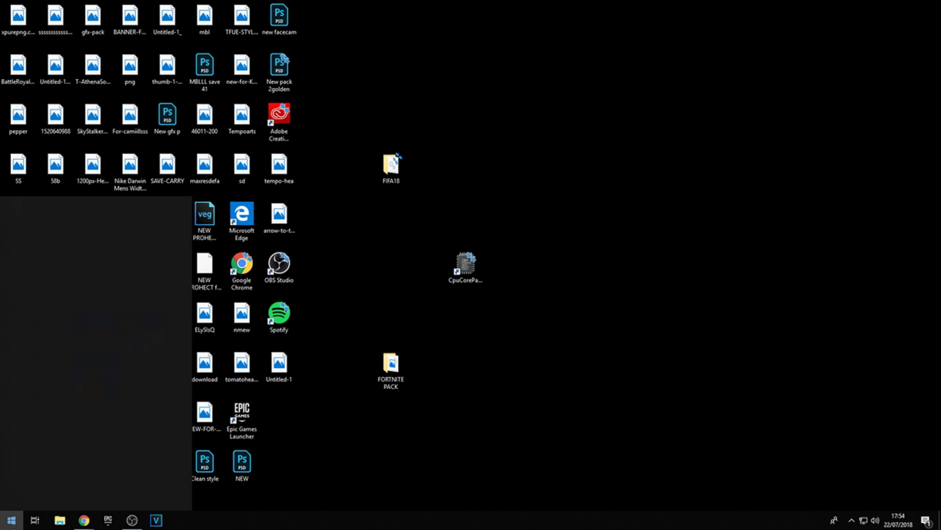
type("view")
Apply 'Adjust for best performance' visual effects in System's Performance Options.
key("BackSpace")
key("BackSpace")
key("BackSpace")
key("BackSpace")
type("system")
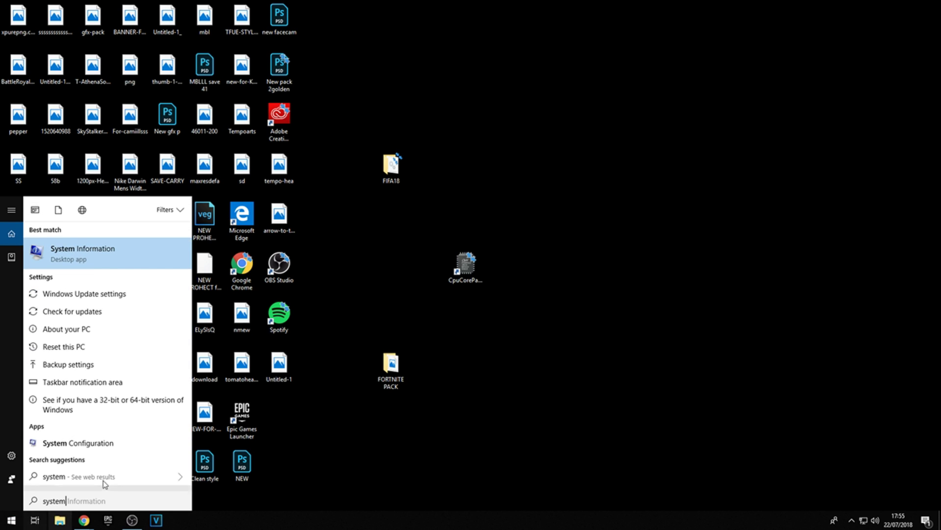
type(" information")
left_click(65, 312)
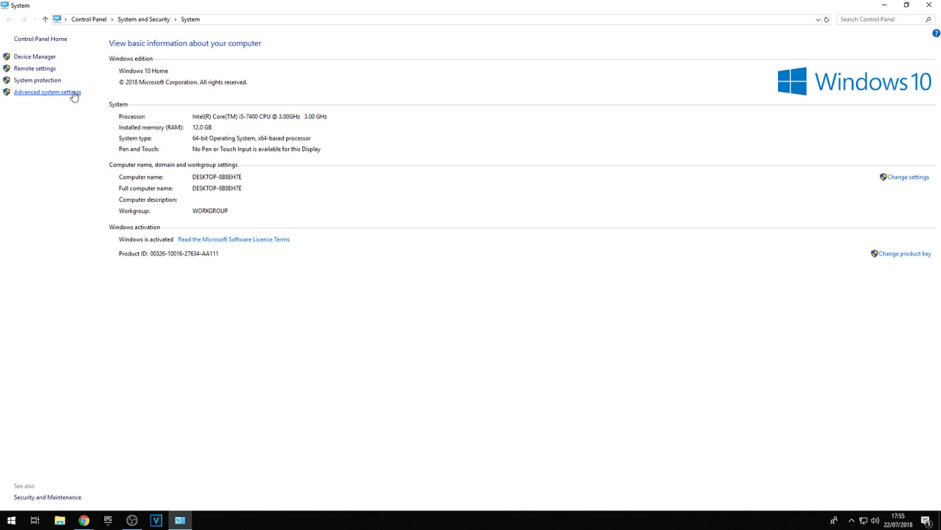
left_click(73, 92)
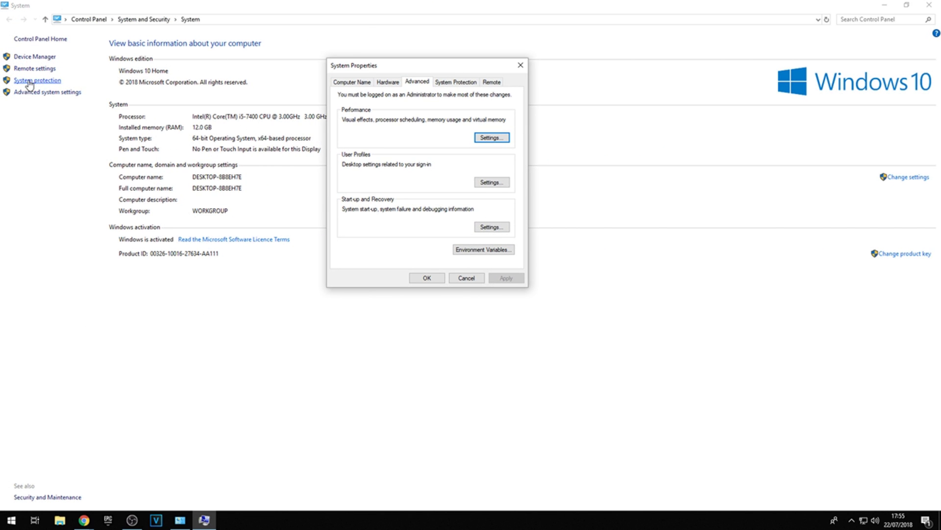
left_click(491, 138)
left_click_drag(442, 105, 397, 65)
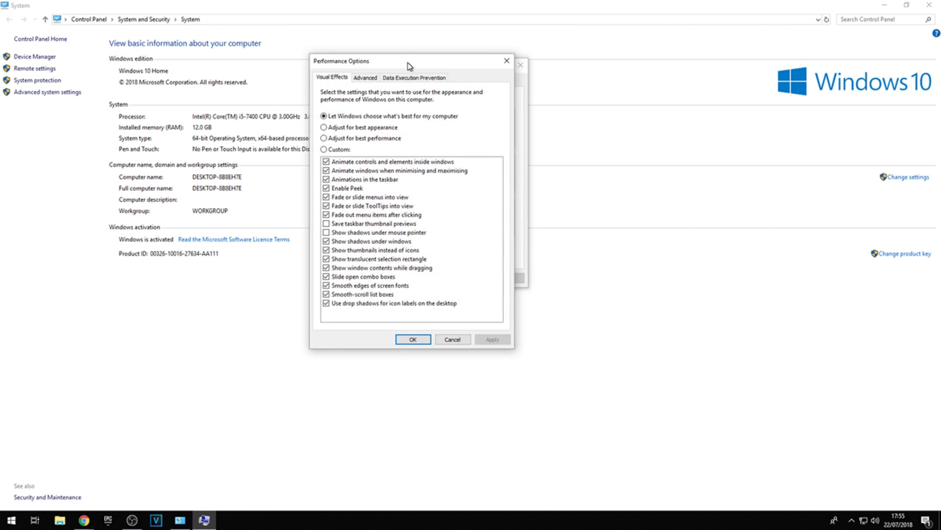
left_click(364, 142)
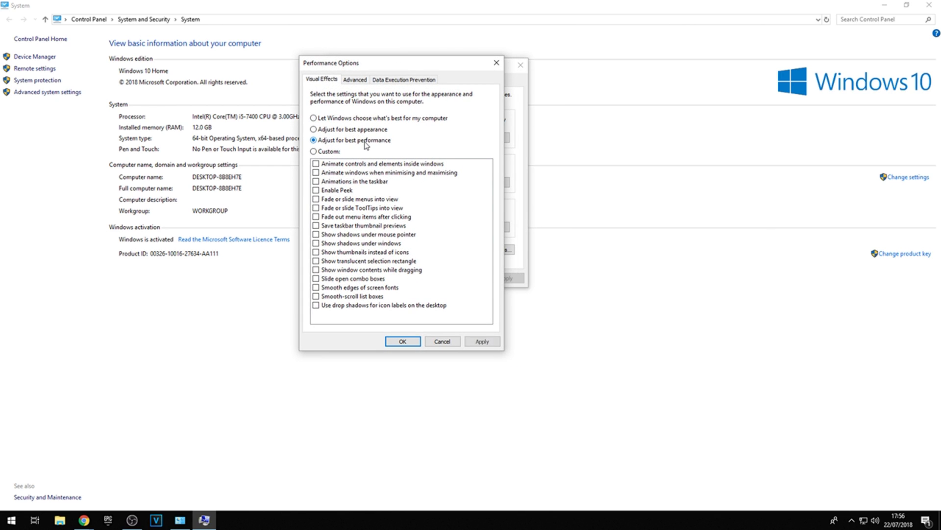
left_click(482, 341)
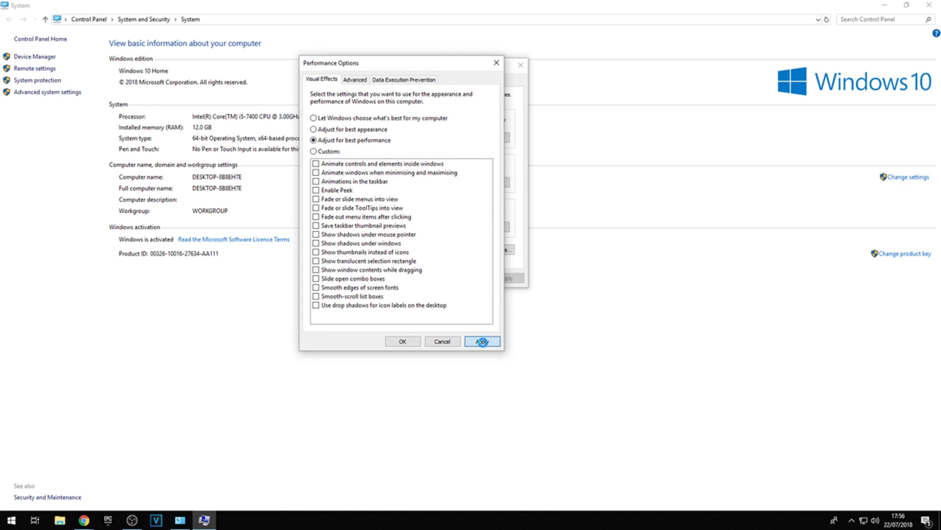
left_click(405, 340)
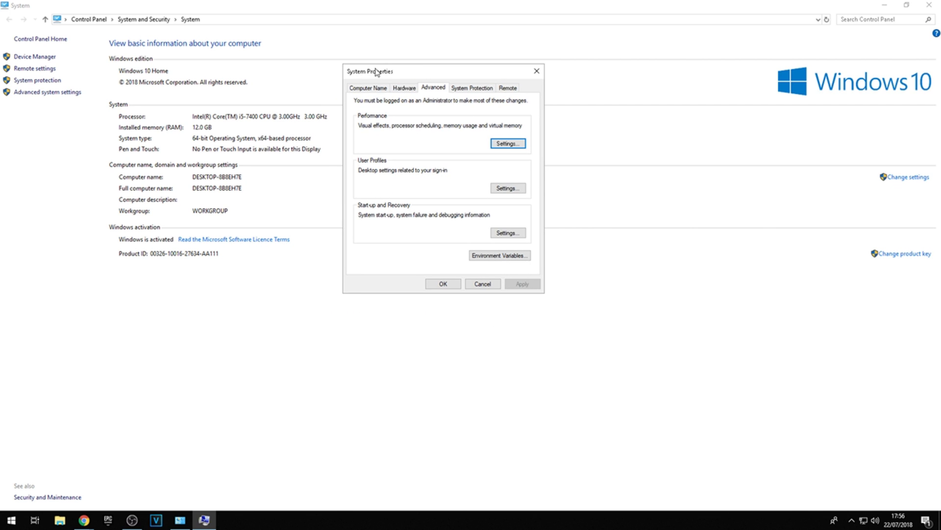
Untick 'Fade or slide ToolTips into view' and 'Fade out menu items after clicking'.
mouse_move(381, 72)
left_mouse_down()
mouse_move(442, 81)
mouse_move(387, 78)
mouse_move(382, 86)
mouse_move(426, 97)
left_mouse_up()
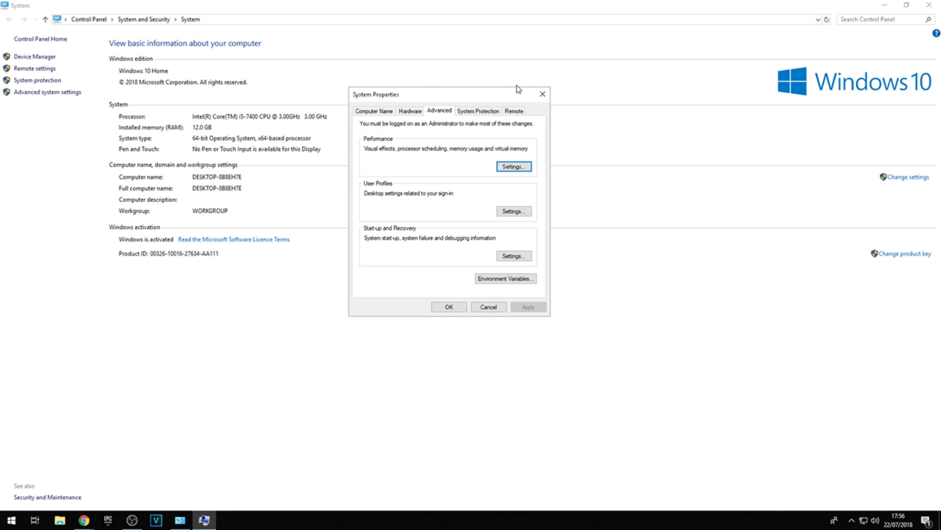
left_click(513, 167)
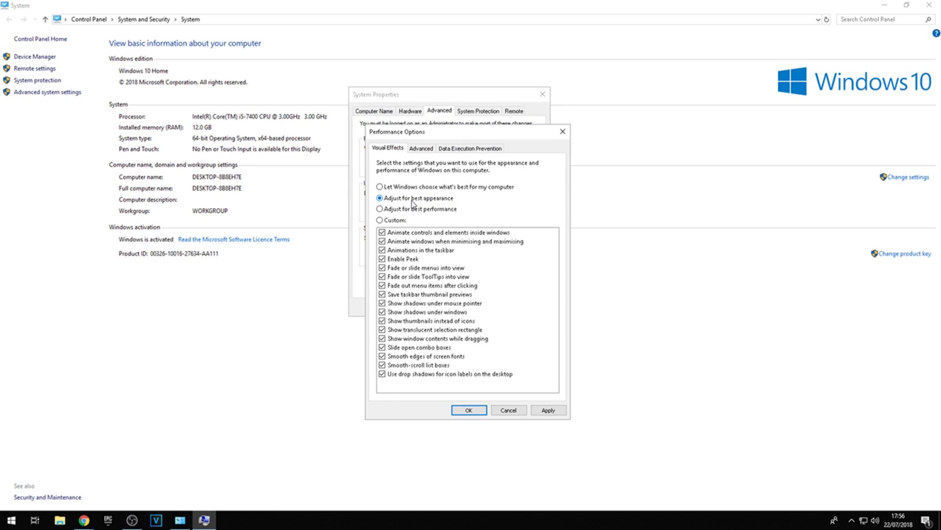
left_click(383, 276)
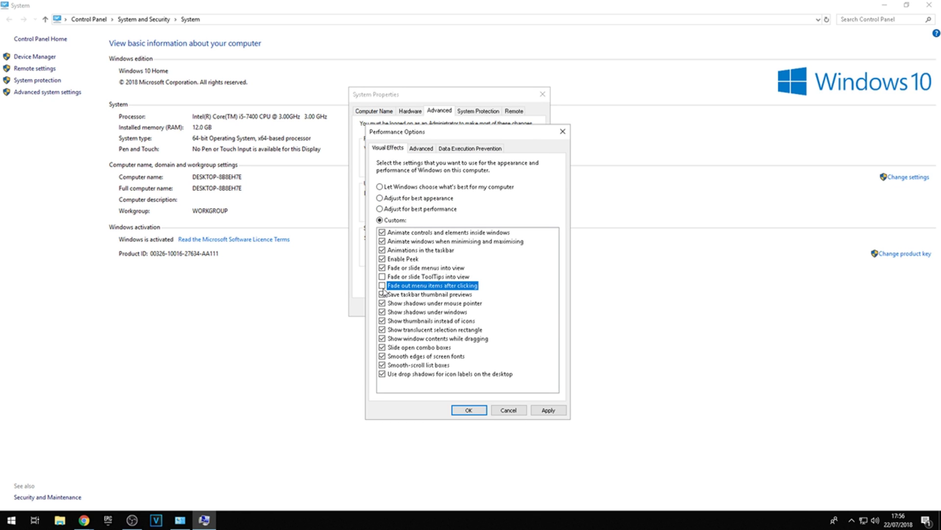
left_click(421, 148)
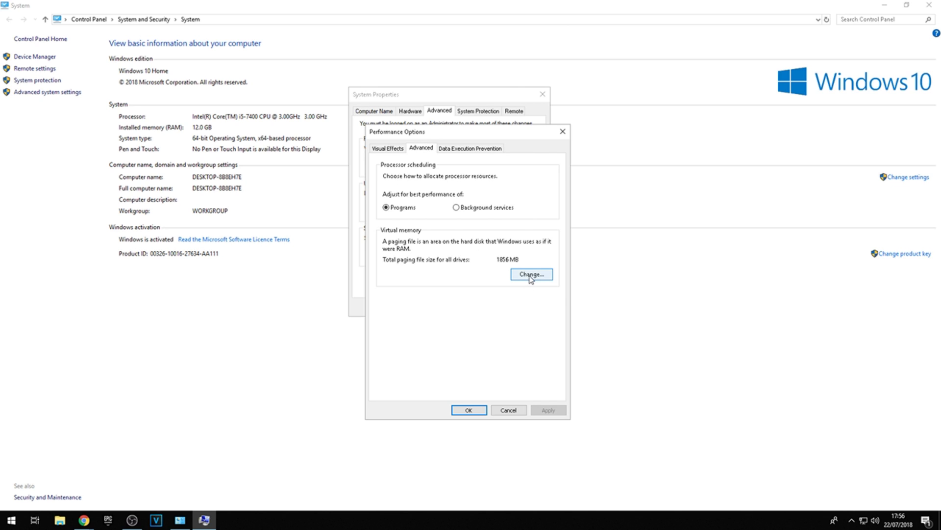
Give drive C: a custom 2500 MB initial and maximum paging file, acknowledging the restart.
left_click(531, 274)
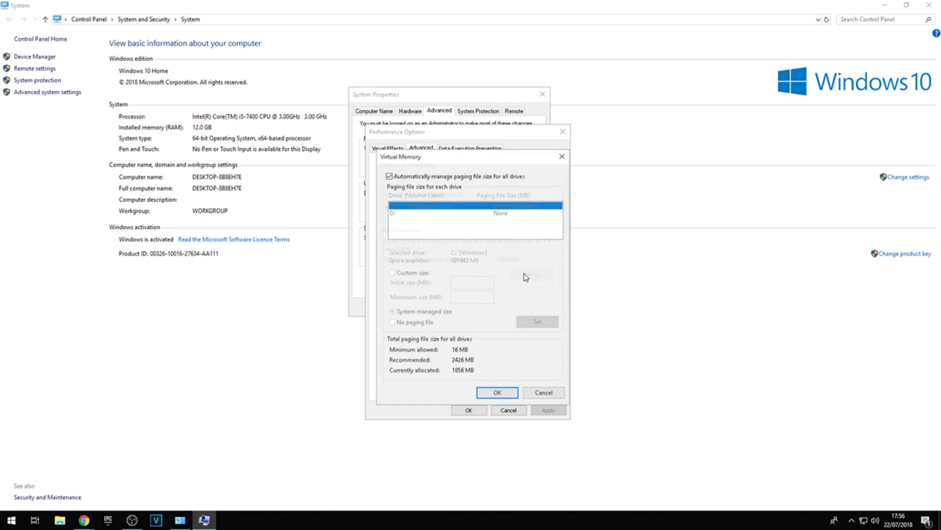
left_click(390, 175)
left_click(404, 275)
left_click(471, 281)
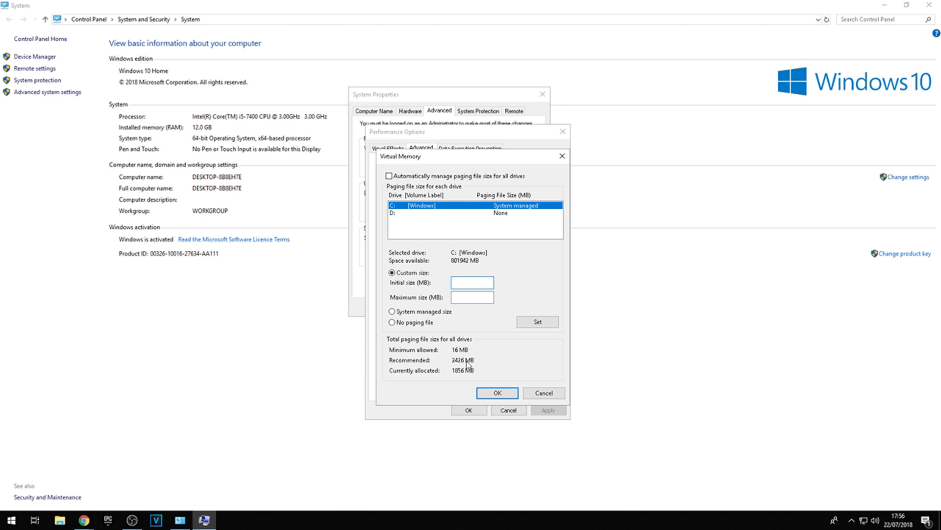
type("2500")
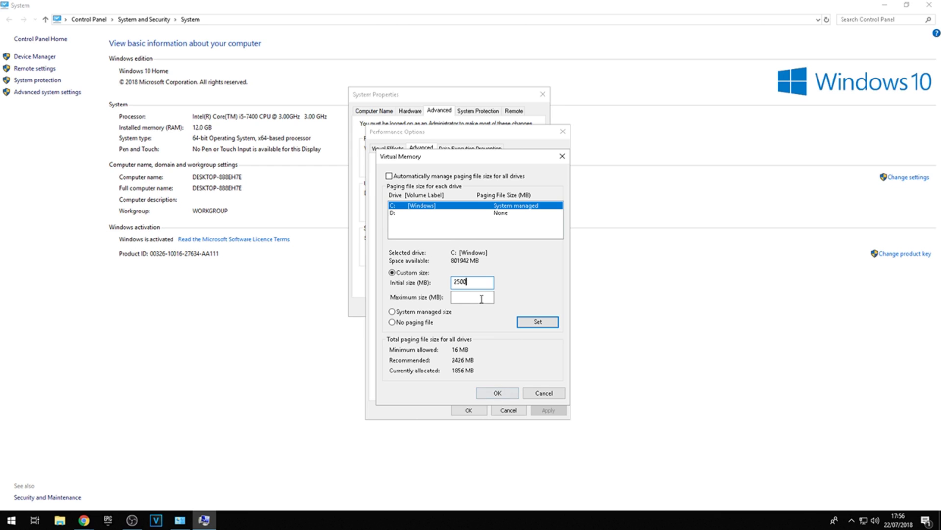
left_click(478, 298)
left_click(544, 323)
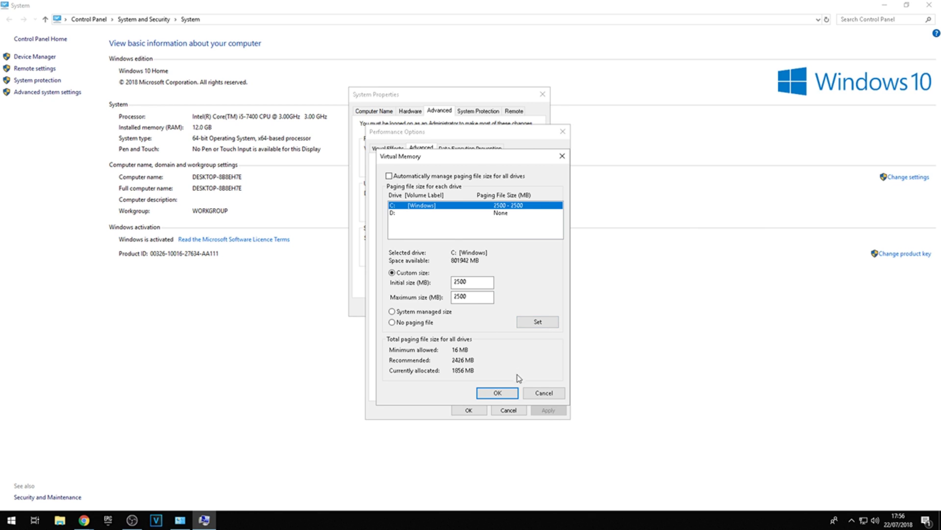
left_click(515, 394)
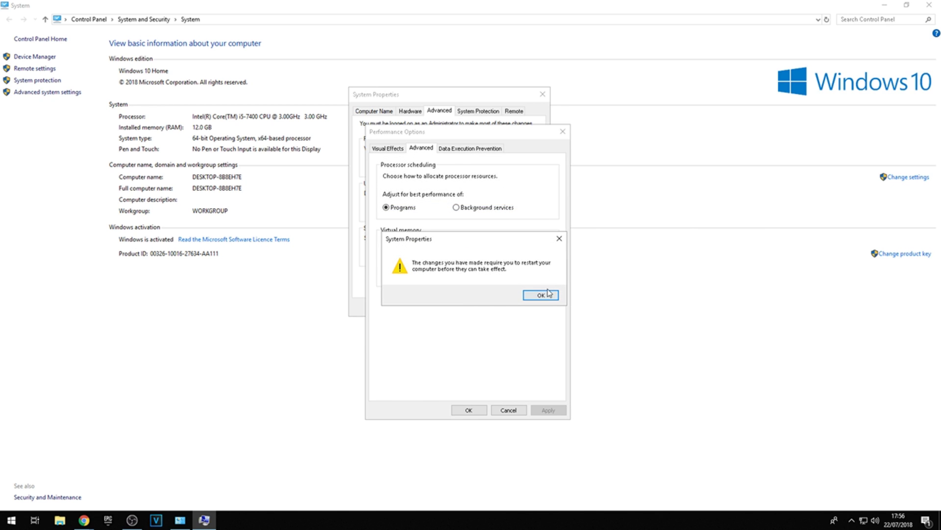
left_click(559, 239)
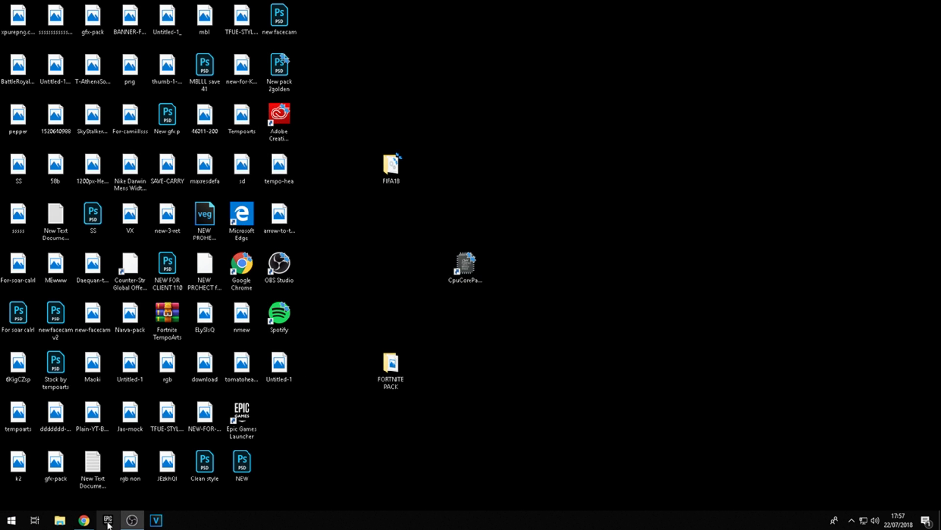
Bring up Epic Games Launcher and expand Fortnite in its settings.
left_click(108, 520)
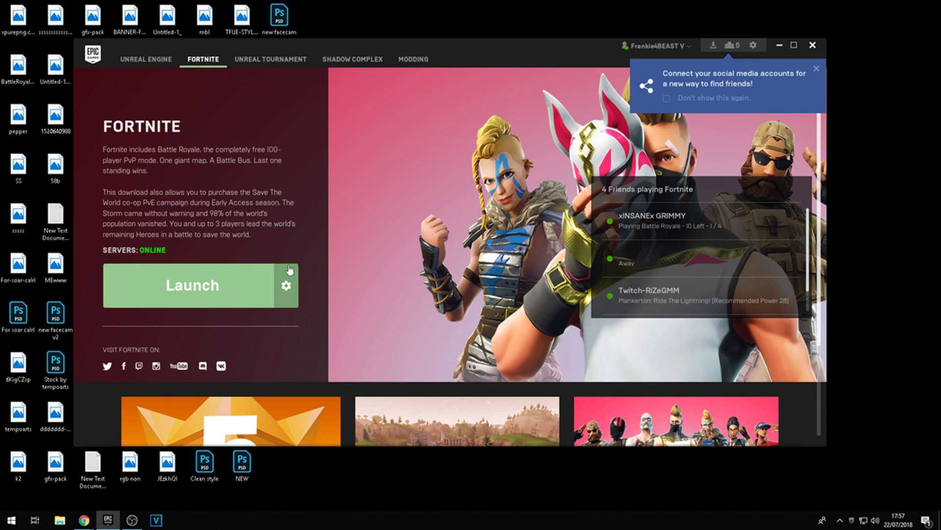
left_click(286, 285)
left_click(200, 362)
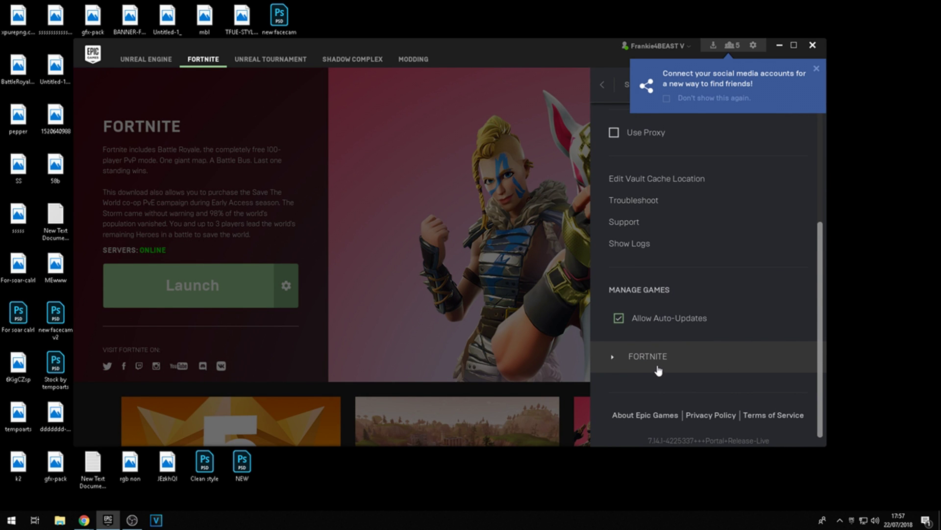
left_click(625, 357)
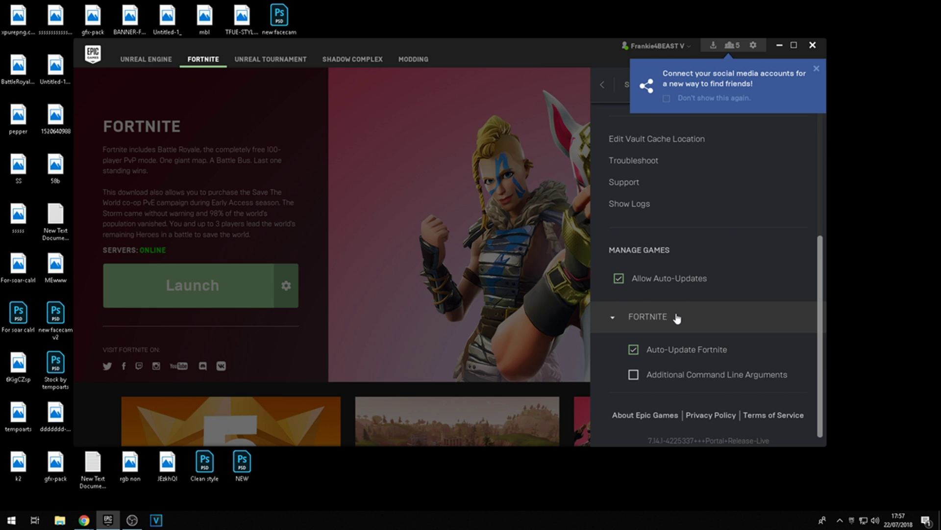
Enable Fortnite's Additional Command Line Arguments as PREFERREDPROCESSOR 4, then minimize the launcher.
left_click(638, 376)
scroll(647, 376, "down", 1)
left_click(723, 364)
type("PREFERREDPROCESSOR 2")
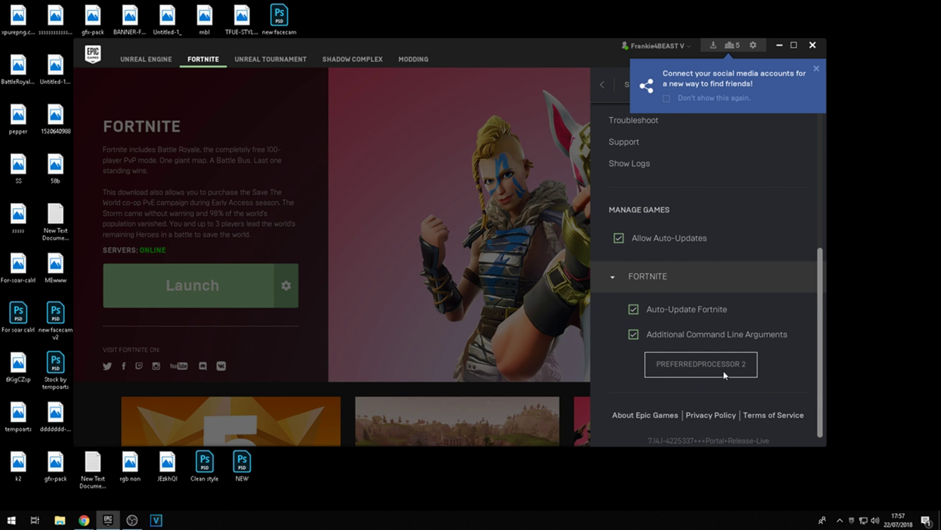
key("shift+Left")
left_click(716, 376)
key("BackSpace")
type("4")
left_click(780, 46)
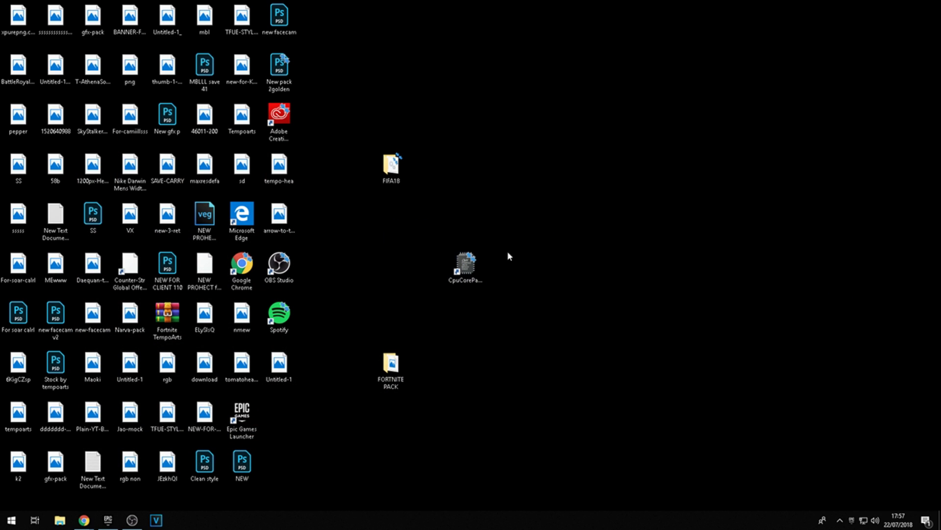
Check the four enabled cores in CPU Core Parking Manager, then restore the launcher.
left_click(459, 274)
double_click(459, 274)
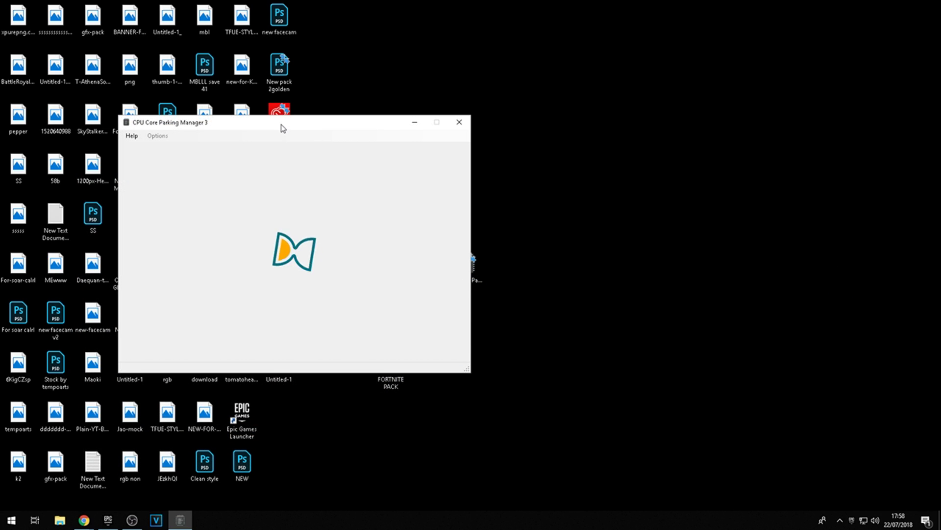
left_click_drag(281, 126, 479, 92)
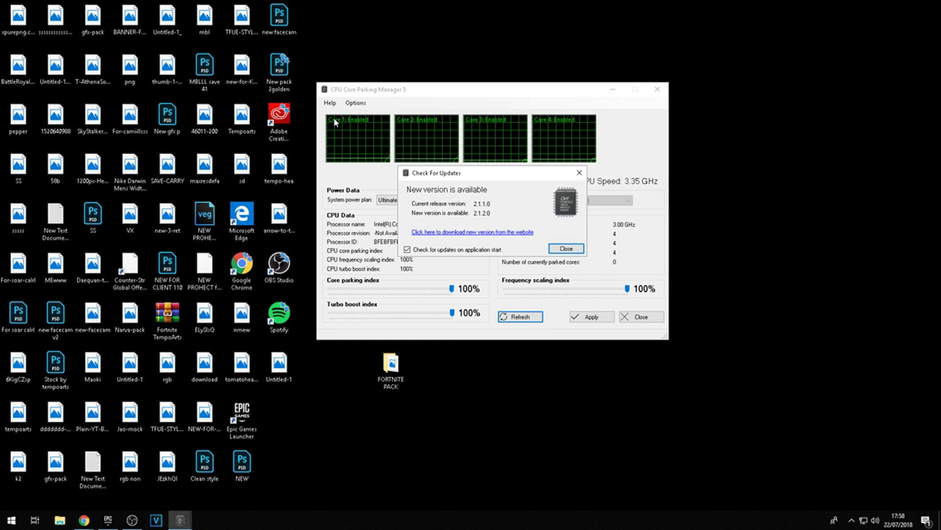
left_click(580, 173)
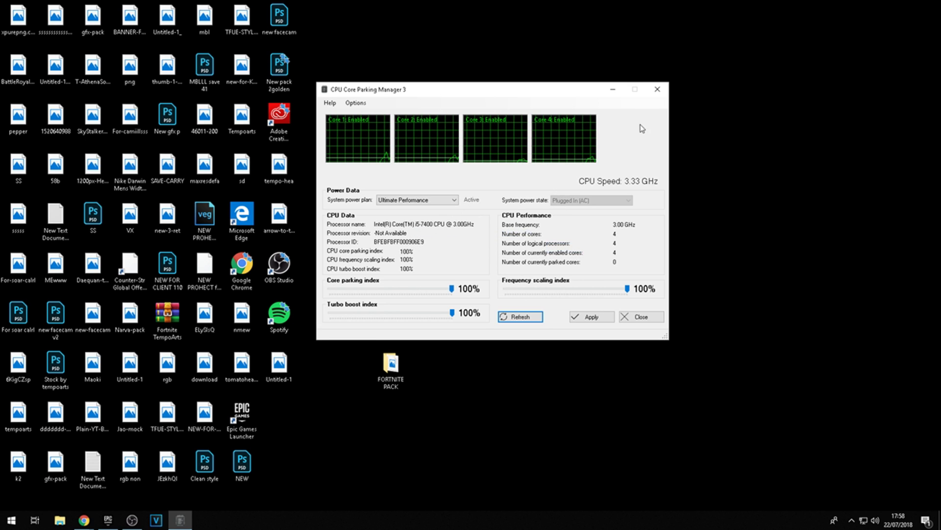
left_click(657, 90)
left_click(108, 520)
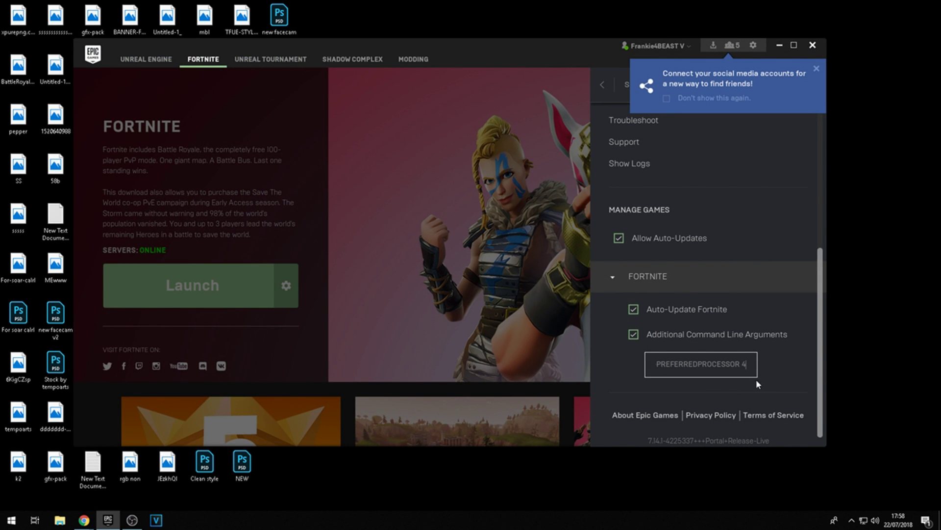
Close Fortnite's launcher settings and exit Epic Games Launcher from the system tray.
double_click(744, 363)
left_click(627, 280)
left_click(567, 364)
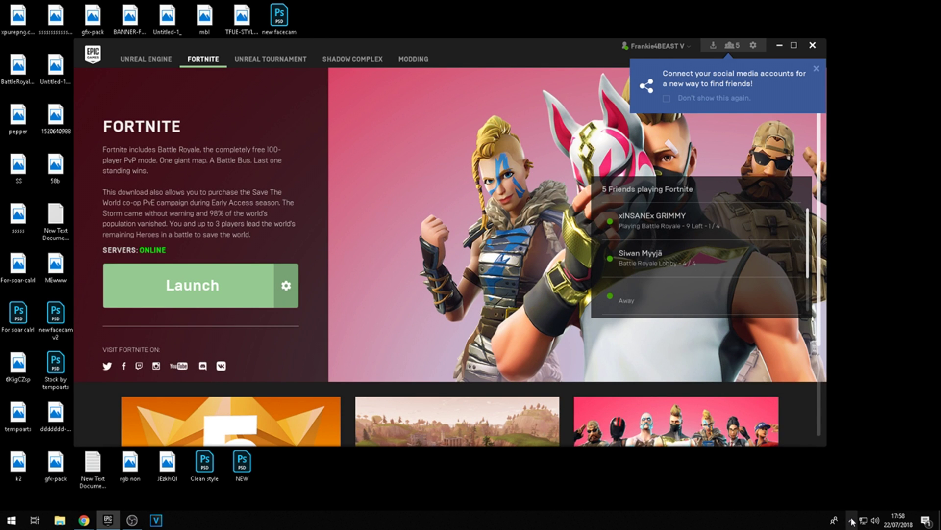
left_click(852, 520)
right_click(869, 482)
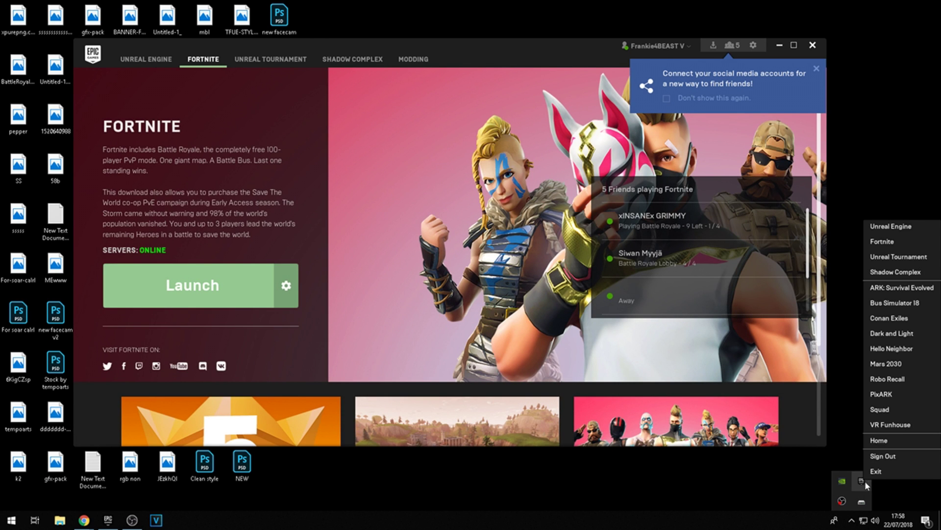
left_click(894, 481)
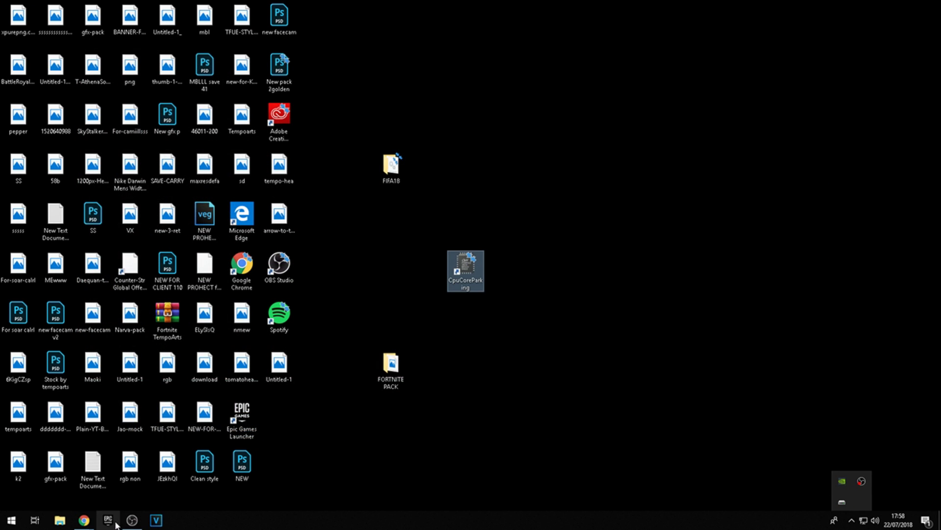
Relaunch Epic Games Launcher and confirm Fortnite's PREFERREDPROCESSOR 4 arguments were kept.
double_click(244, 437)
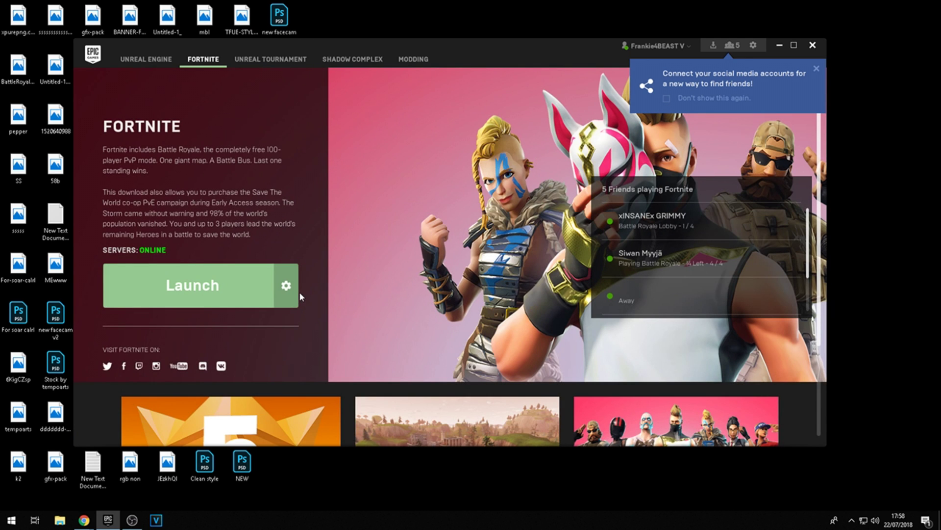
left_click(286, 286)
left_click(291, 362)
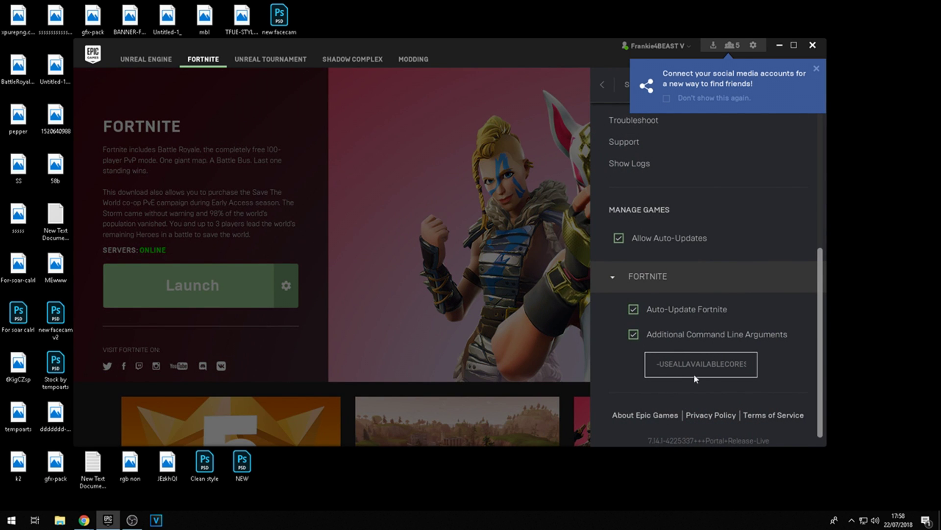
left_click_drag(683, 366, 747, 366)
left_click(414, 342)
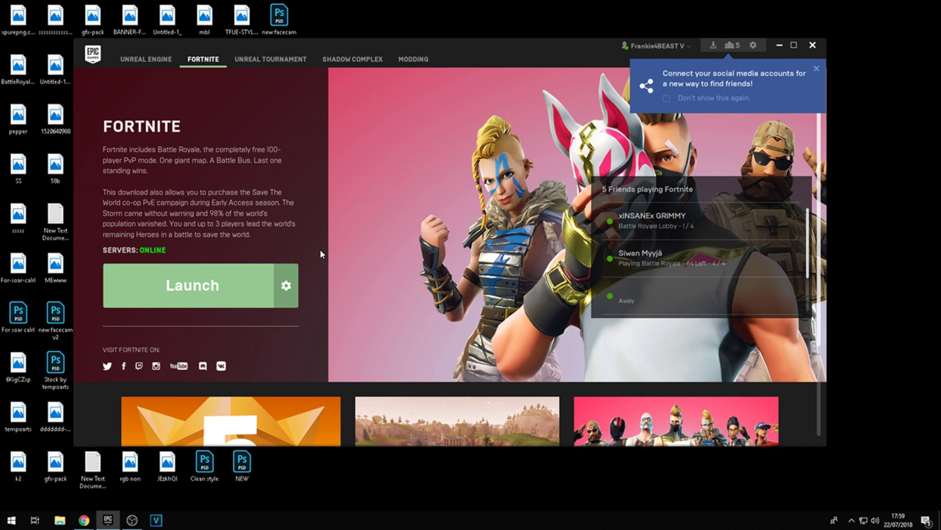
Nudge the Epic Games Launcher window slightly by its title bar.
mouse_move(319, 64)
left_mouse_down()
mouse_move(345, 71)
mouse_move(373, 42)
left_mouse_up()
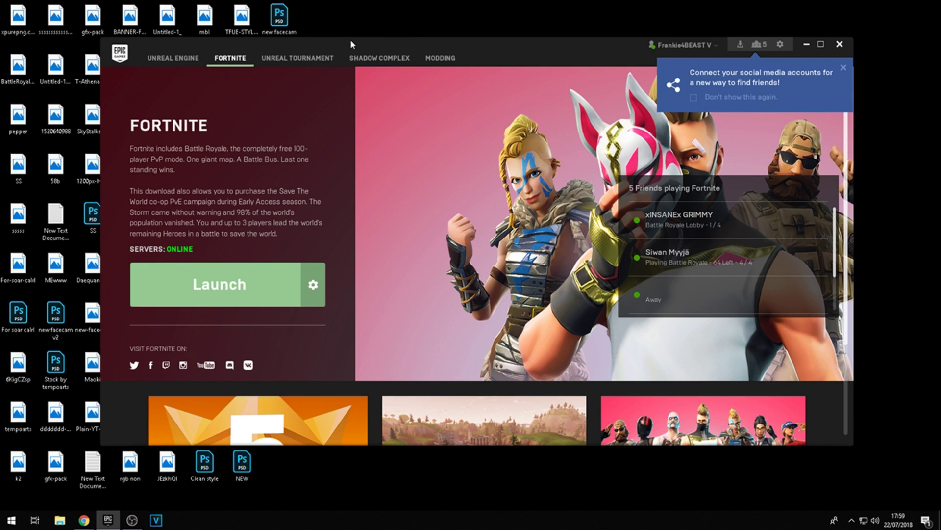